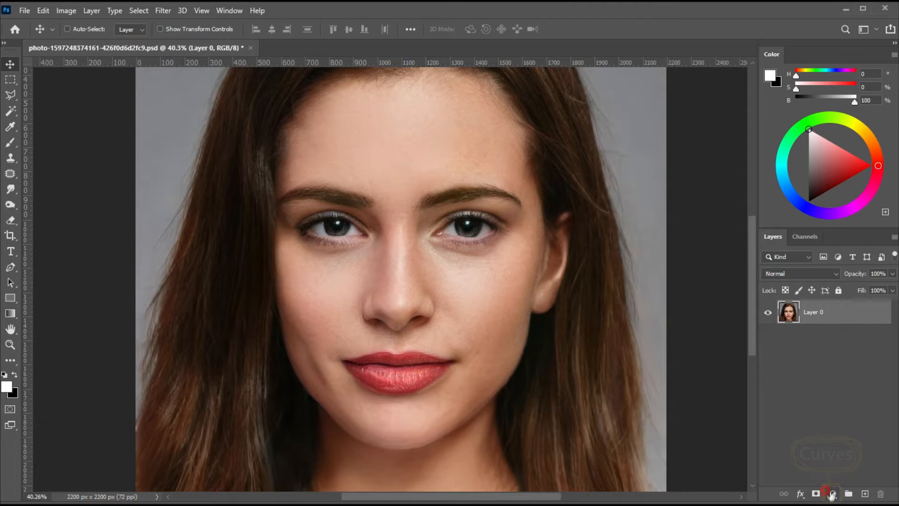
- Add a Curves adjustment layer above Layer 0 and brighten the midtones, moving input 91 to output 166
left_click(832, 493)
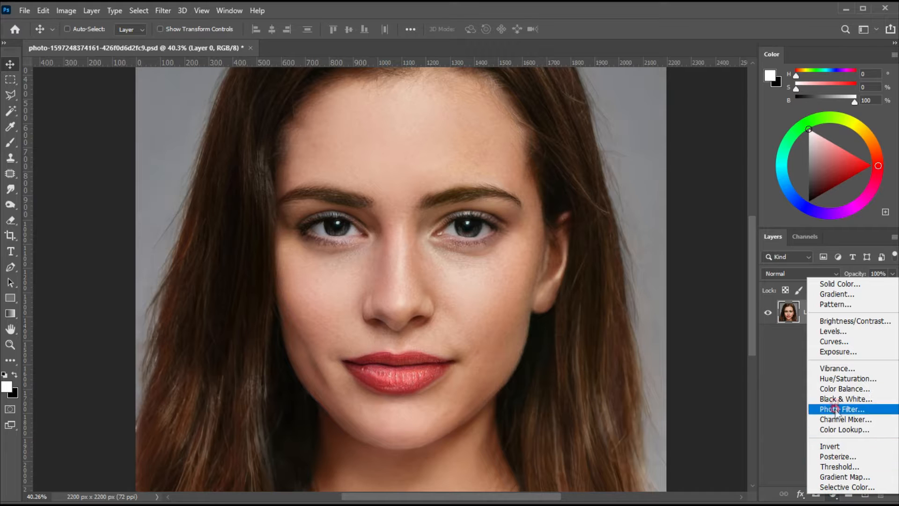
left_click(831, 346)
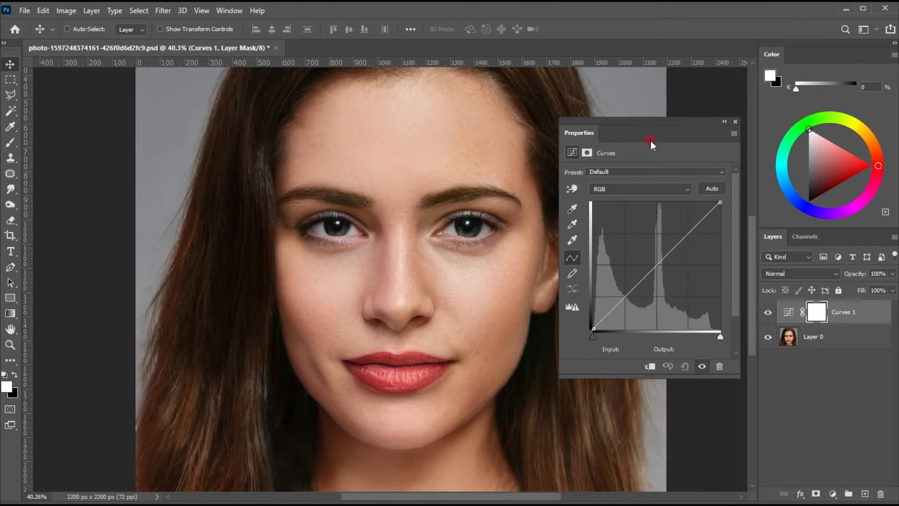
left_click_drag(656, 265, 638, 247)
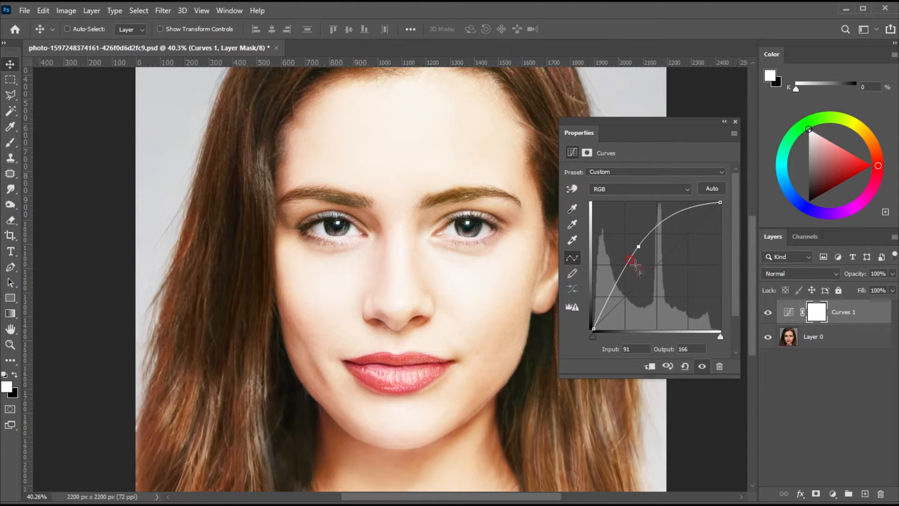
left_click(735, 123)
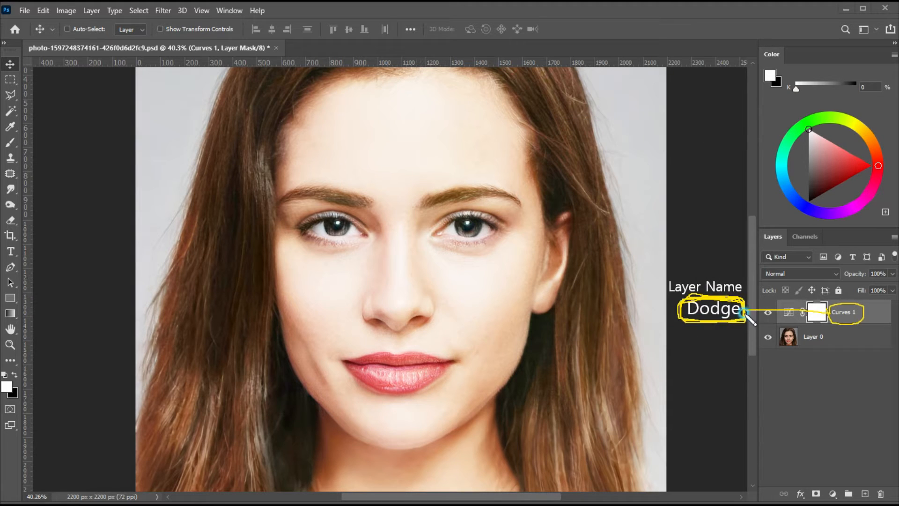
- Rename the brightening curves layer as Dodge and invert its layer mask to black
mouse_move(857, 323)
left_mouse_down()
mouse_move(860, 303)
mouse_move(831, 318)
mouse_move(860, 307)
left_mouse_up()
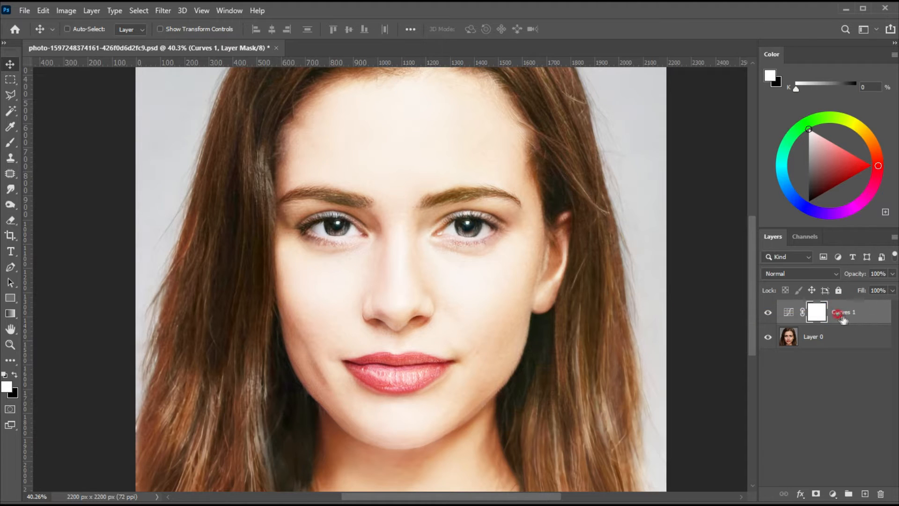
double_click(842, 312)
left_click(865, 322)
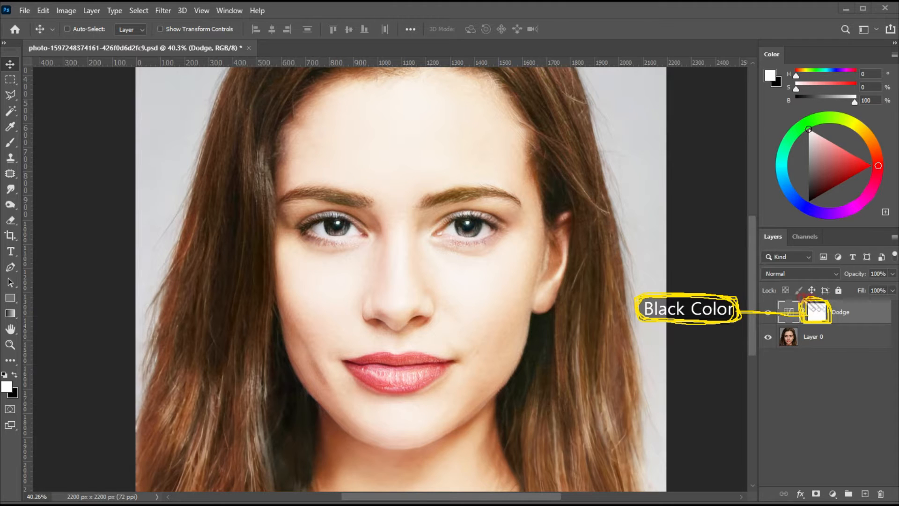
left_click(814, 314)
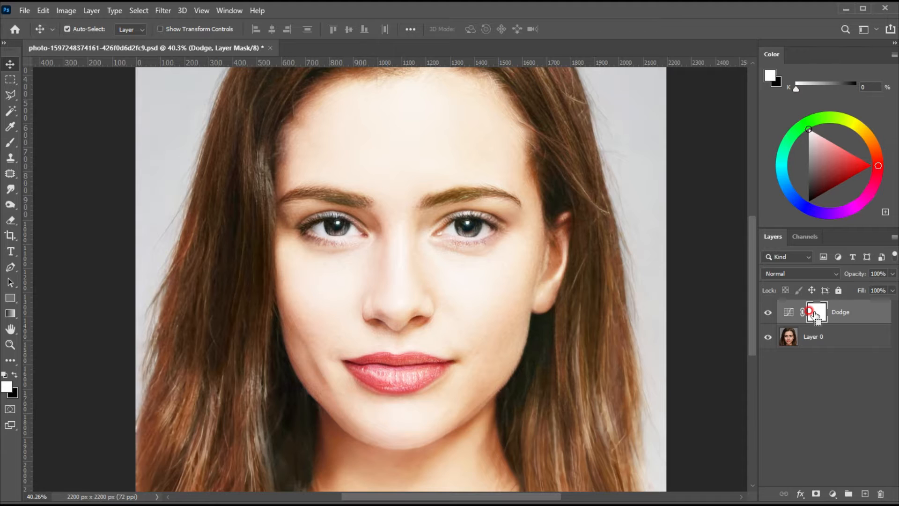
key("ctrl+i")
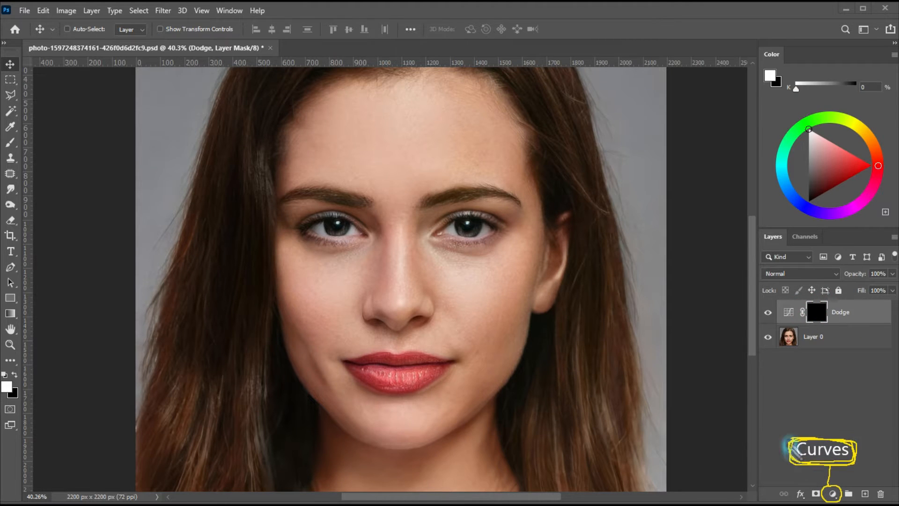
- Add a second Curves adjustment layer and darken the midtones, moving input 170 to output 84
left_click(831, 493)
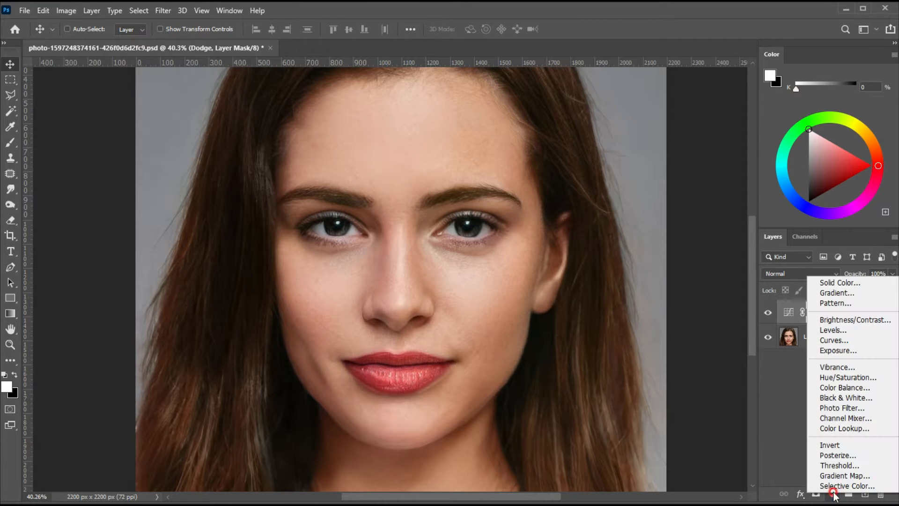
left_click(833, 340)
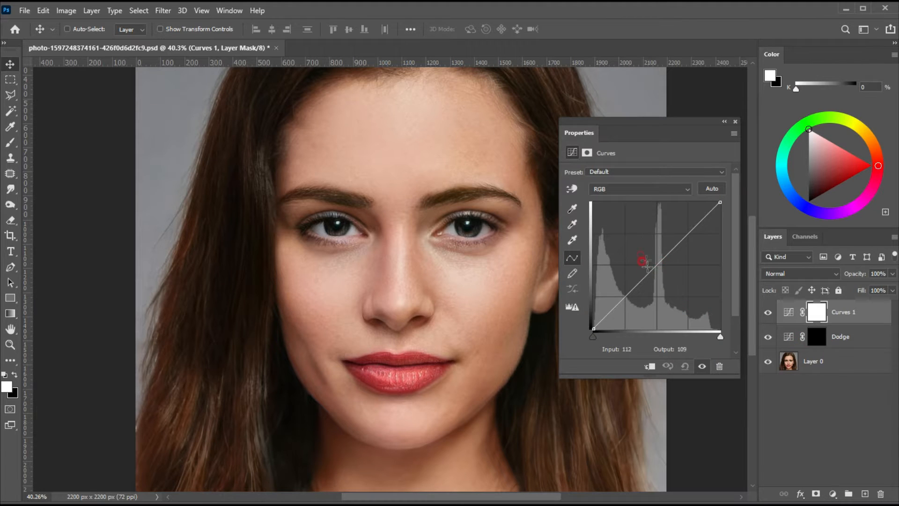
left_click_drag(654, 267, 678, 291)
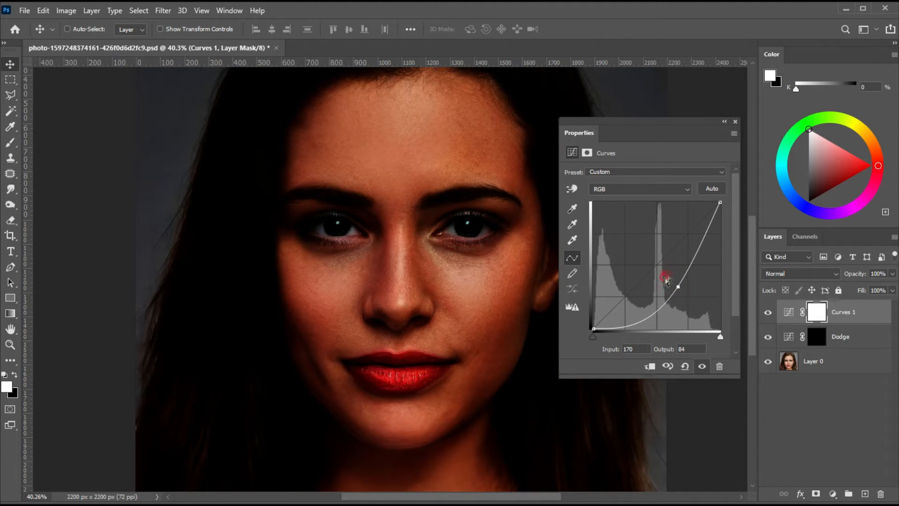
left_click(734, 122)
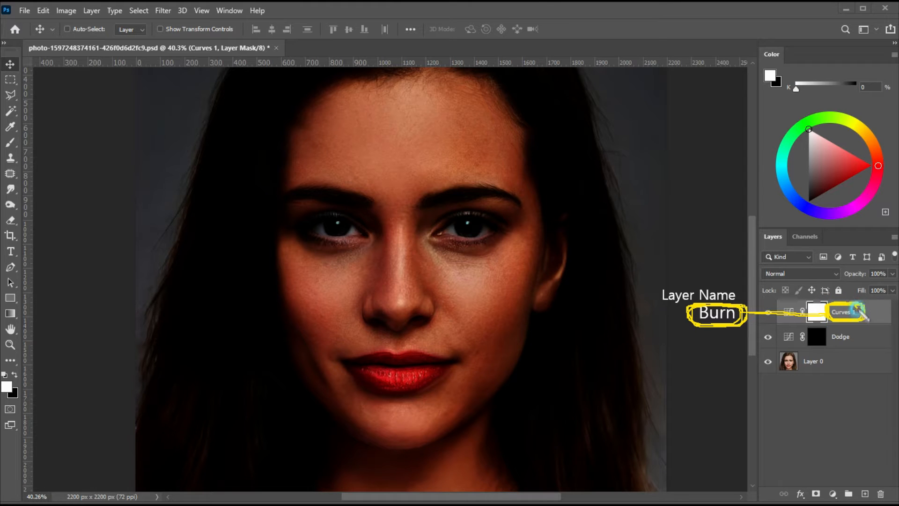
- Rename the darkening curves layer as Burn and invert its layer mask to black
double_click(838, 313)
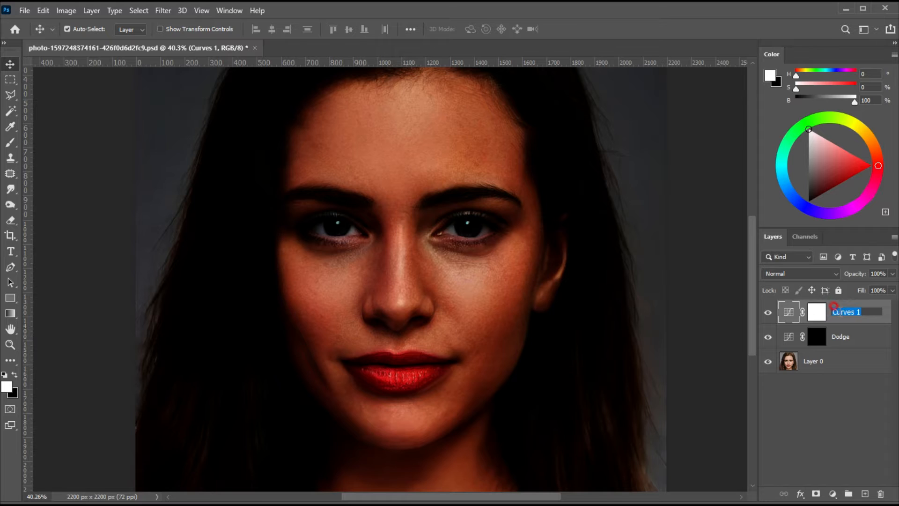
left_click(880, 312)
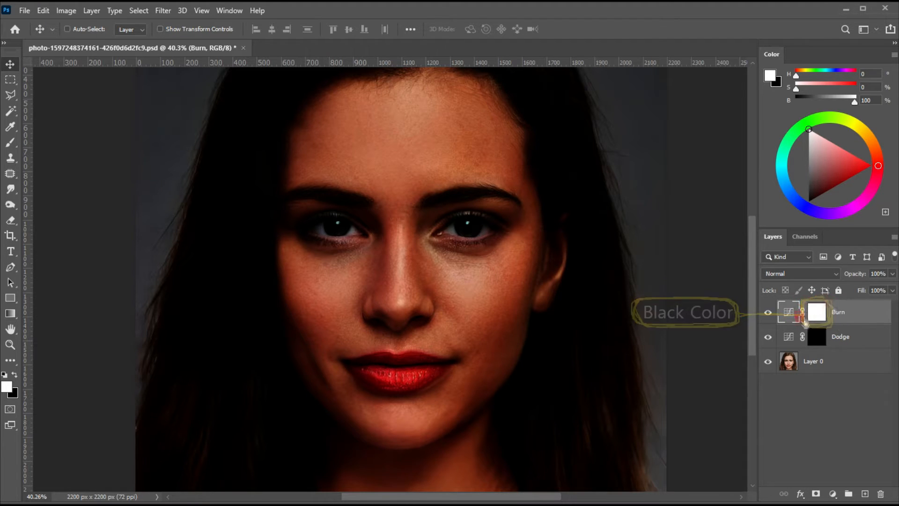
left_click(816, 313)
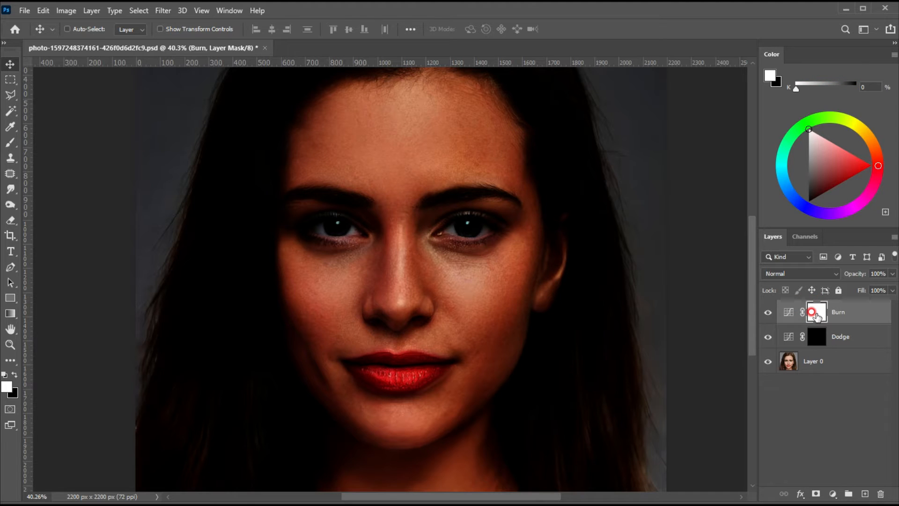
key("ctrl+i")
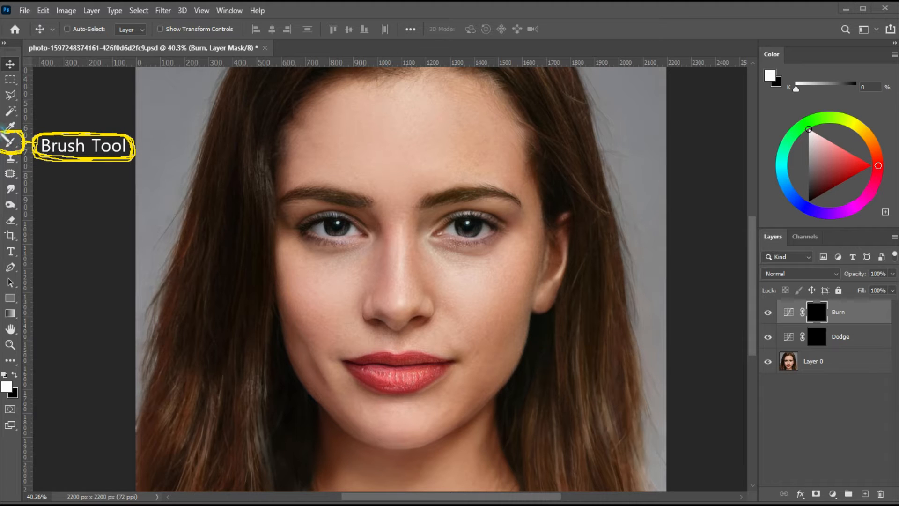
- Activate the Brush tool and set its opacity to 10%
left_click(16, 143)
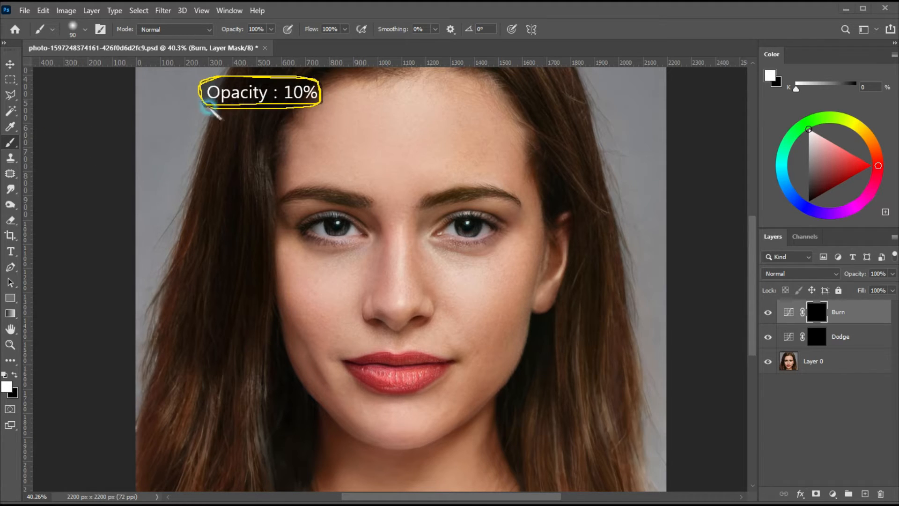
left_click(272, 28)
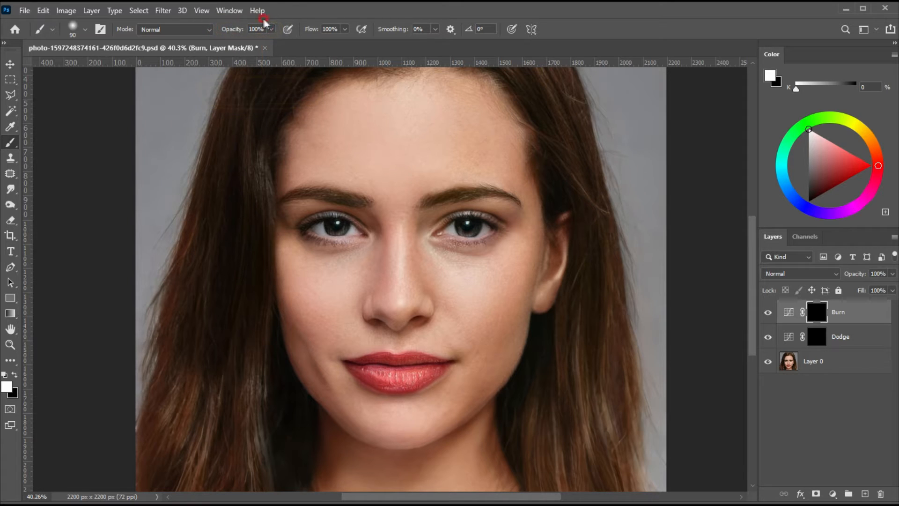
left_click(271, 29)
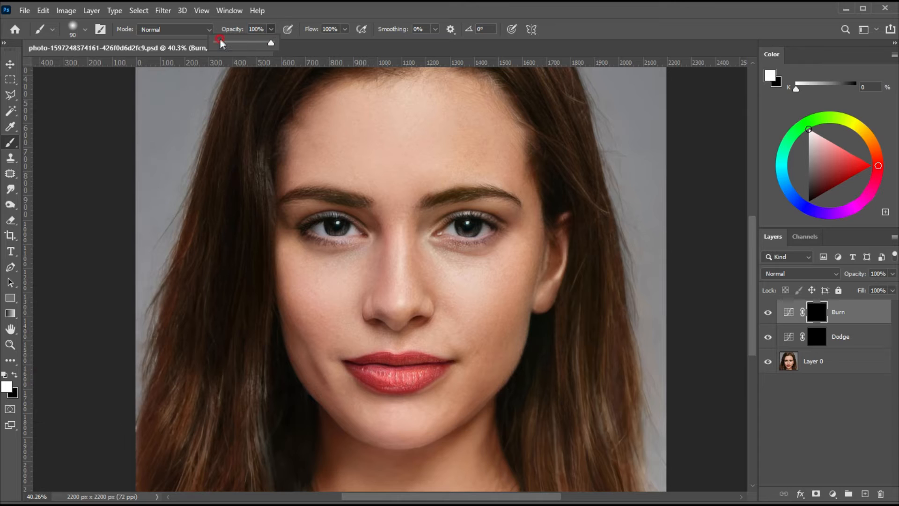
left_click(289, 44)
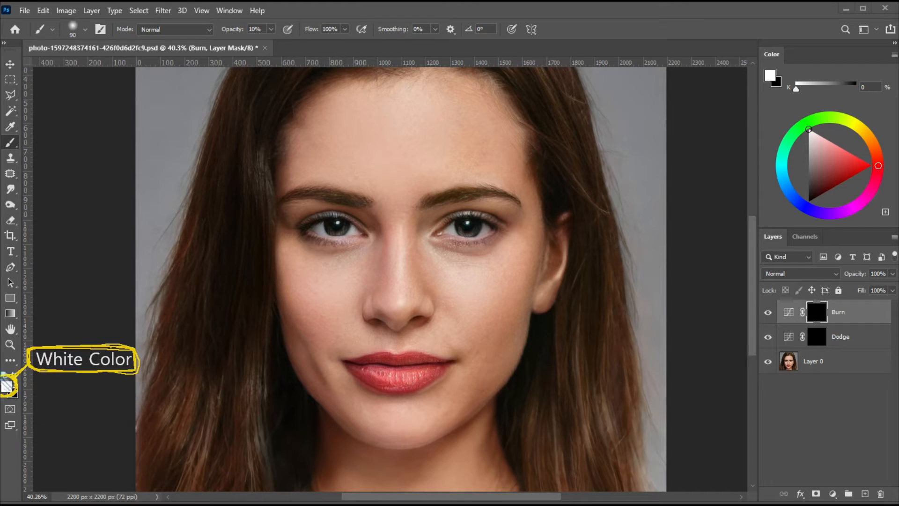
mouse_move(335, 96)
left_mouse_down()
mouse_move(278, 169)
mouse_move(347, 88)
left_mouse_up()
mouse_move(456, 85)
left_mouse_down()
mouse_move(496, 83)
mouse_move(458, 81)
left_mouse_up()
mouse_move(415, 242)
left_mouse_down()
mouse_move(425, 298)
mouse_move(380, 309)
mouse_move(379, 274)
mouse_move(366, 260)
mouse_move(374, 327)
mouse_move(441, 306)
mouse_move(419, 252)
mouse_move(420, 229)
left_mouse_up()
mouse_move(367, 231)
left_mouse_down()
mouse_move(340, 198)
mouse_move(370, 230)
left_mouse_up()
left_click_drag(286, 213, 297, 232)
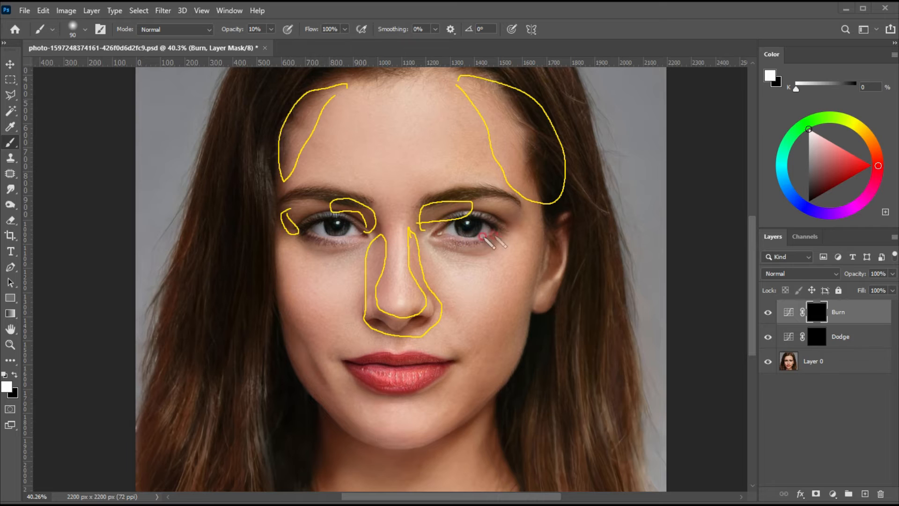
mouse_move(521, 311)
left_mouse_down()
mouse_move(493, 337)
mouse_move(526, 318)
left_mouse_up()
mouse_move(285, 302)
left_mouse_down()
mouse_move(321, 359)
mouse_move(317, 382)
mouse_move(280, 307)
left_mouse_up()
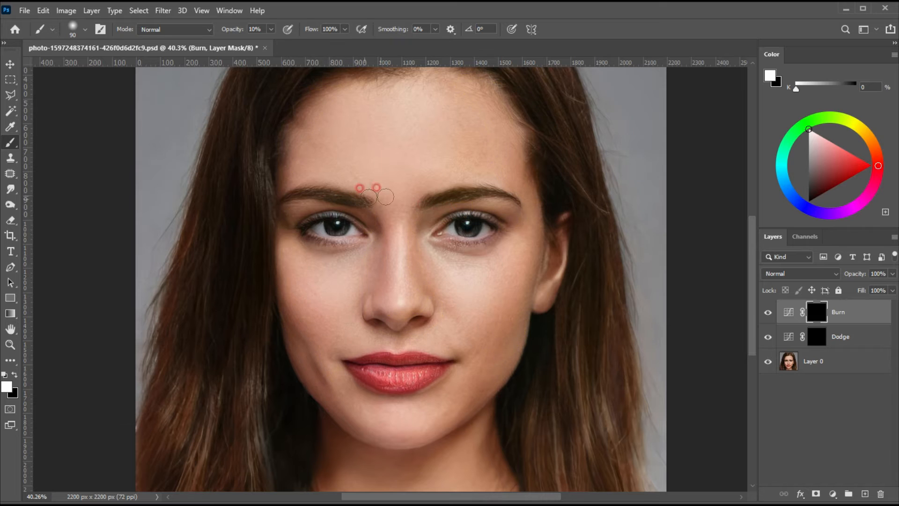
- Enlarge the brush and paint white on the Burn mask to darken both sides of the forehead
key("bracketright")
key("bracketright")
key("bracketright")
mouse_move(486, 149)
left_mouse_down()
mouse_move(477, 84)
mouse_move(346, 94)
mouse_move(274, 152)
mouse_move(390, 76)
mouse_move(275, 154)
left_mouse_up()
- Darken the eye sockets, the sides of the nose and the nose's underside on the Burn mask with a smaller brush
key("bracketleft")
key("bracketleft")
left_click_drag(293, 233, 327, 215)
mouse_move(442, 207)
left_mouse_down()
mouse_move(403, 233)
mouse_move(514, 193)
mouse_move(495, 226)
mouse_move(411, 224)
mouse_move(418, 252)
left_mouse_up()
left_click_drag(378, 225, 372, 266)
key("bracketleft")
mouse_move(378, 320)
left_mouse_down()
mouse_move(418, 314)
mouse_move(386, 328)
left_mouse_up()
left_click_drag(372, 288, 396, 318)
left_click_drag(424, 282, 427, 285)
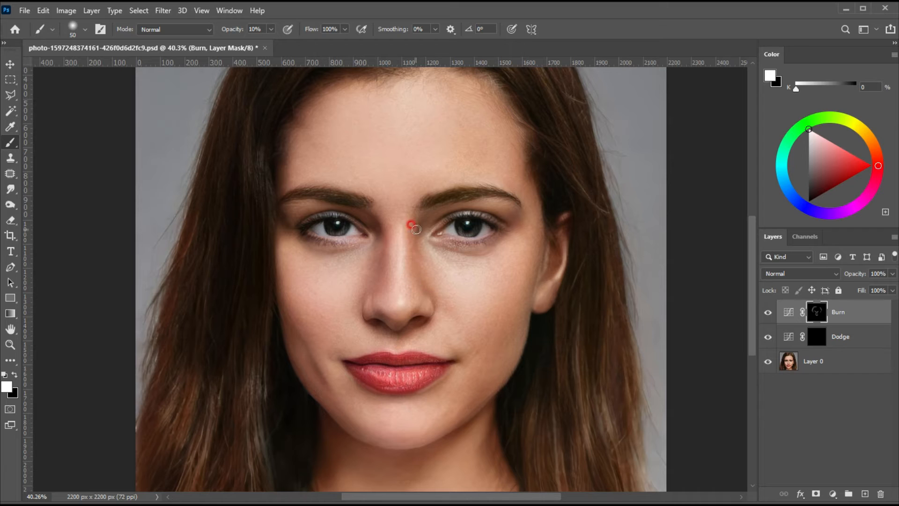
- Darken the hollows beneath both cheekbones and the jawline on the Burn mask
left_click_drag(278, 303, 315, 357)
left_click_drag(516, 301, 574, 369)
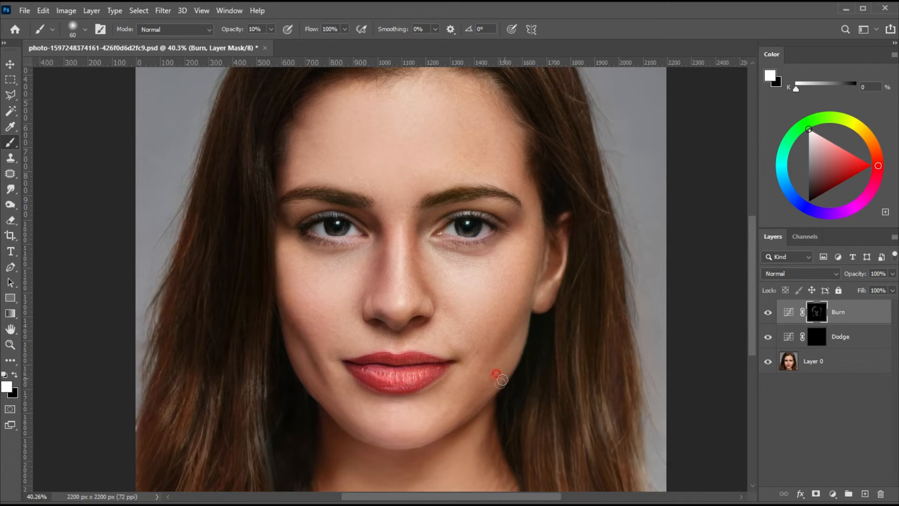
mouse_move(478, 412)
left_mouse_down()
mouse_move(379, 459)
mouse_move(331, 425)
mouse_move(352, 443)
mouse_move(409, 448)
left_mouse_up()
key("bracketright")
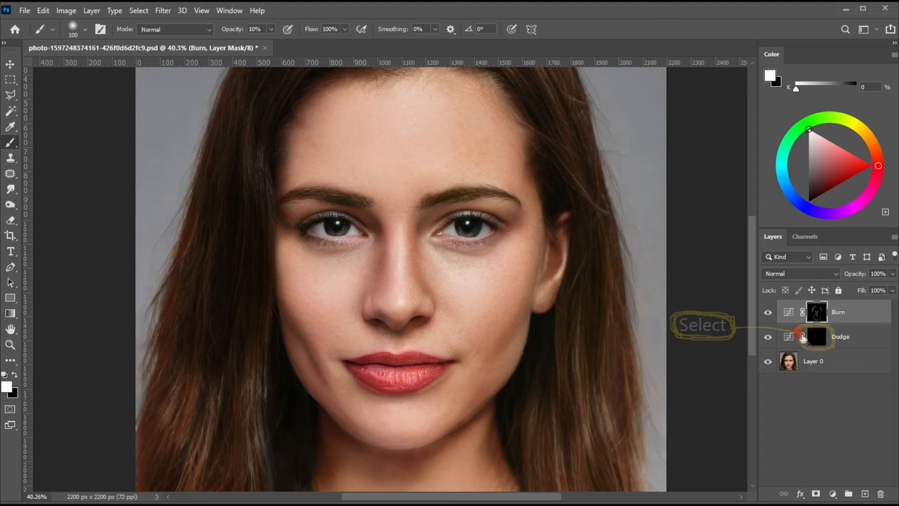
- Select the Dodge layer's mask for painting
left_click(817, 336)
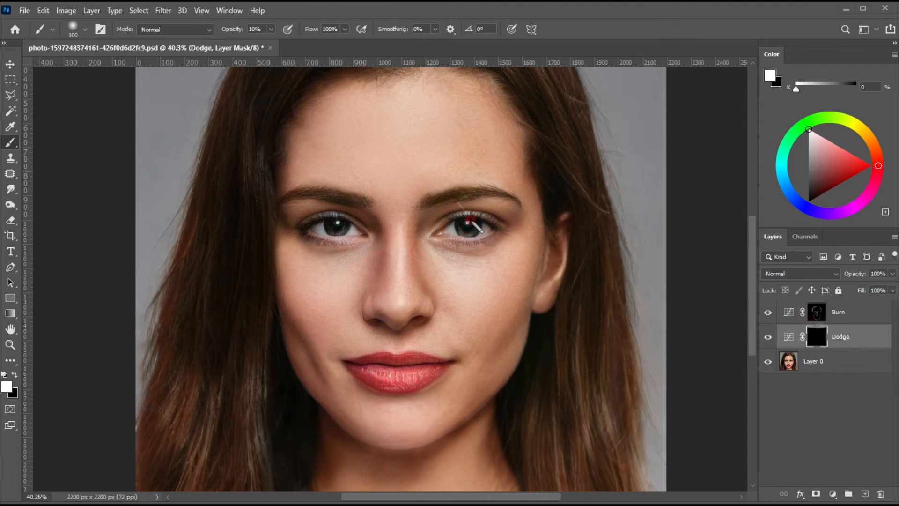
mouse_move(356, 167)
left_mouse_down()
mouse_move(399, 88)
mouse_move(419, 169)
mouse_move(358, 165)
left_mouse_up()
left_click_drag(350, 272, 306, 257)
left_click_drag(451, 305, 439, 305)
left_click_drag(384, 401, 377, 434)
mouse_move(392, 230)
left_mouse_down()
mouse_move(408, 250)
mouse_move(388, 230)
left_mouse_up()
left_click_drag(476, 206, 500, 204)
left_click_drag(303, 200, 306, 201)
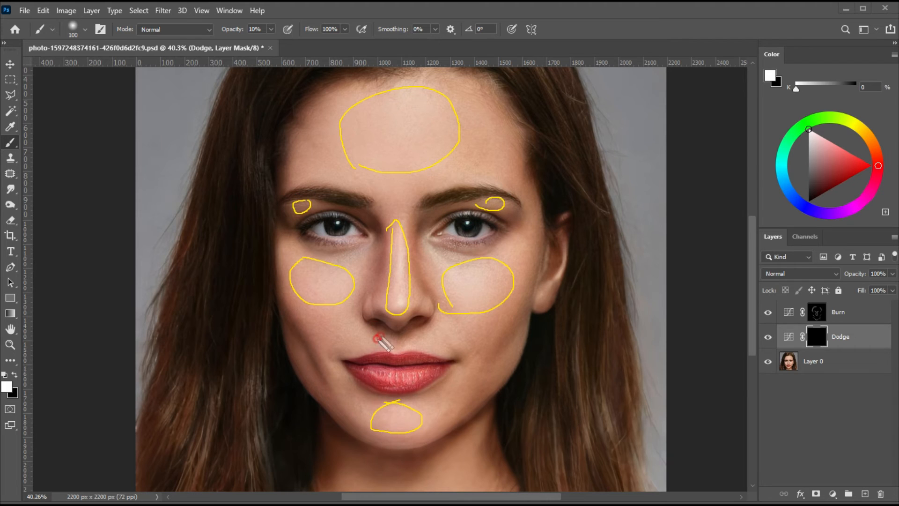
left_click_drag(403, 352, 373, 351)
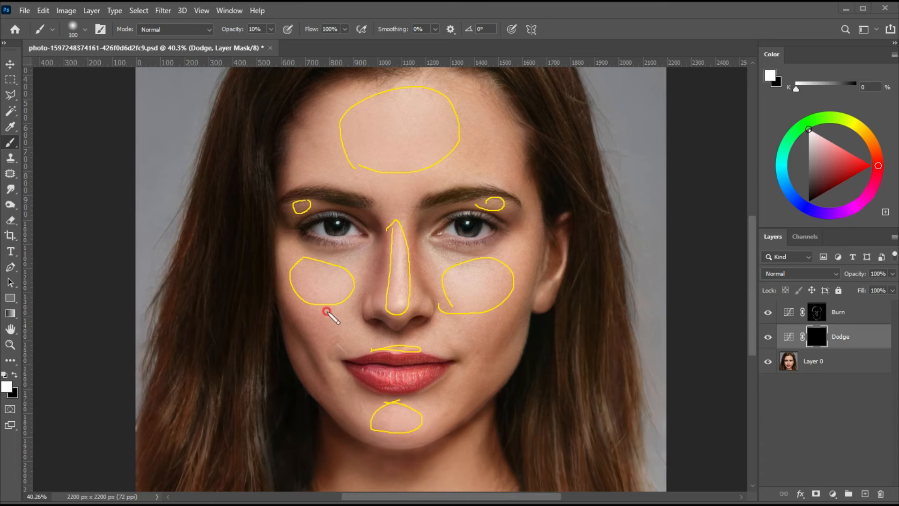
key("Escape")
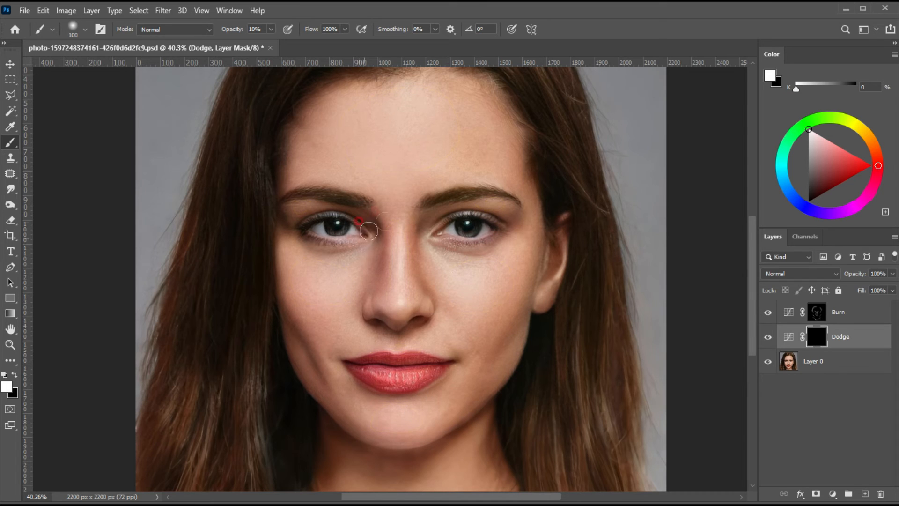
- Enlarge the brush to size 500 and brighten the central forehead down to the nose bridge on the Dodge mask
key("bracketright")
key("bracketright")
key("bracketright")
key("bracketright")
key("bracketright")
key("bracketright")
key("bracketright")
key("bracketright")
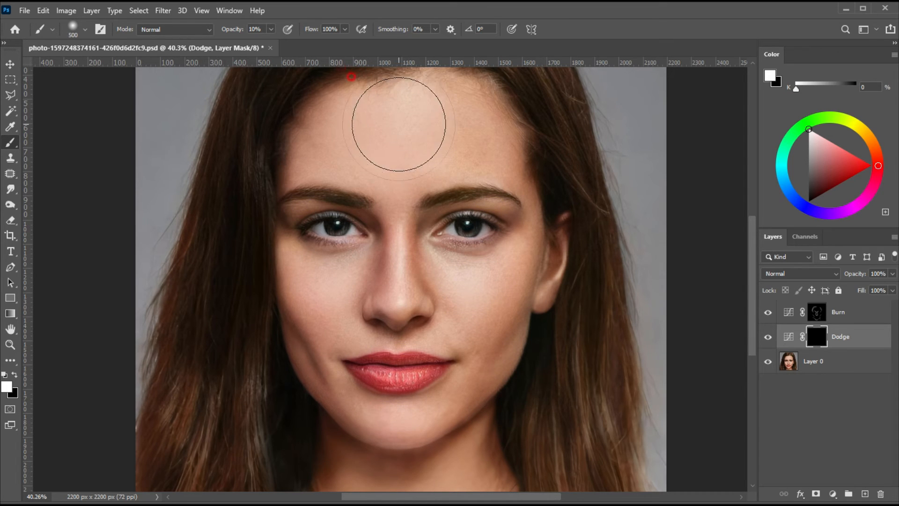
mouse_move(396, 136)
left_mouse_down()
mouse_move(400, 280)
mouse_move(448, 344)
mouse_move(399, 301)
left_mouse_up()
- Reduce the brush size and brighten both upper cheeks below the eyes on the Dodge mask
key("bracketleft")
key("bracketleft")
key("bracketleft")
key("bracketleft")
key("bracketleft")
mouse_move(300, 263)
left_mouse_down()
mouse_move(317, 286)
mouse_move(340, 275)
mouse_move(309, 292)
left_mouse_up()
left_click_drag(431, 265, 458, 283)
mouse_move(515, 265)
left_mouse_down()
mouse_move(484, 297)
mouse_move(478, 291)
left_mouse_up()
- Brighten the inner eye corners with a size 50 brush and the outer brow bones with a slightly larger one
key("bracketleft")
key("bracketleft")
key("bracketleft")
left_click_drag(412, 218, 423, 228)
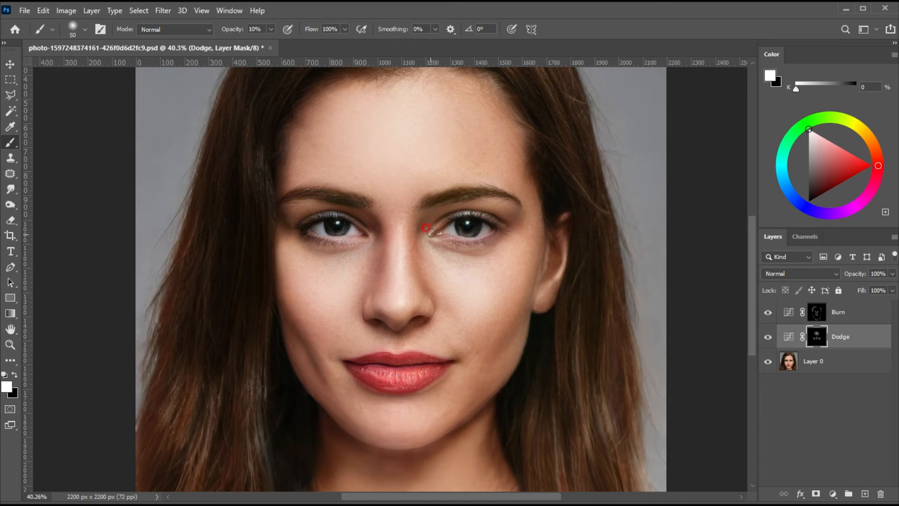
left_click_drag(356, 223, 362, 229)
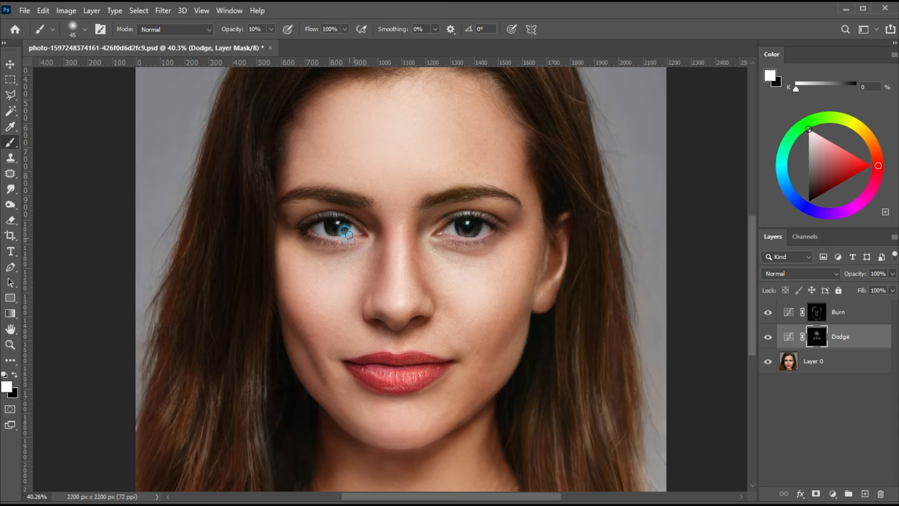
key("bracketright")
left_click_drag(311, 210, 317, 211)
left_click_drag(491, 201, 494, 200)
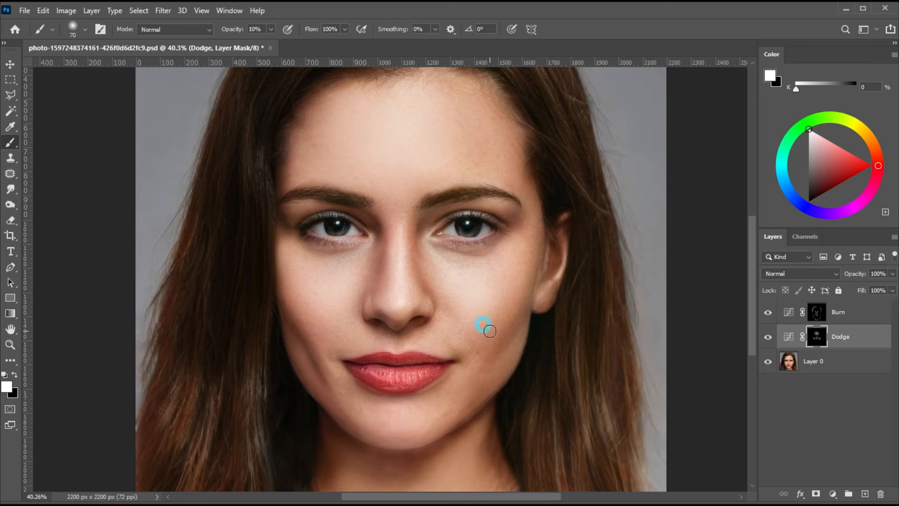
- Brighten the chin with an enlarged brush and the upper lip's edge with a size 45 brush
key("bracketright")
key("bracketright")
key("bracketright")
key("bracketright")
key("bracketright")
mouse_move(389, 420)
left_mouse_down()
mouse_move(429, 422)
mouse_move(385, 418)
mouse_move(425, 429)
left_mouse_up()
key("bracketleft")
key("bracketleft")
key("bracketleft")
key("bracketleft")
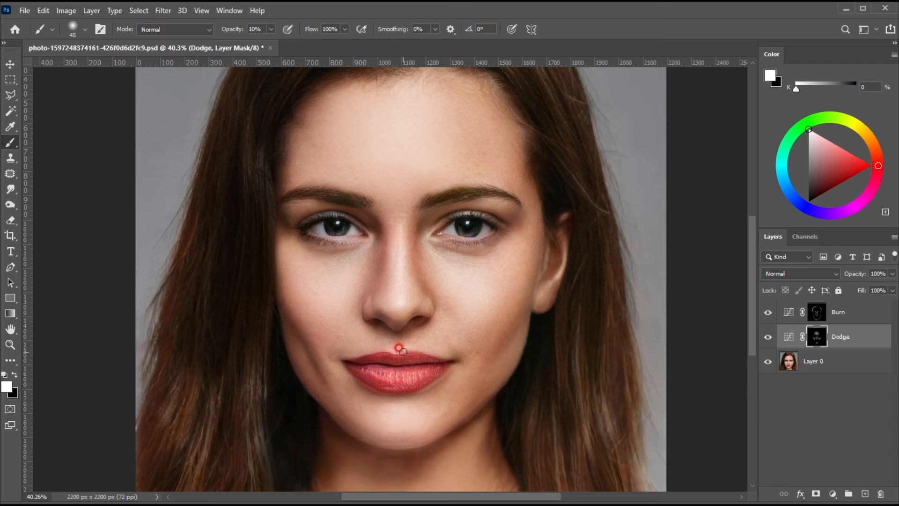
left_click_drag(389, 351, 420, 355)
- Enlarge the brush to size 200
key("bracketright")
key("bracketright")
key("bracketright")
key("bracketright")
key("bracketright")
key("bracketright")
key("bracketright")
key("bracketright")
key("bracketright")
key("bracketright")
key("bracketright")
key("bracketright")
- Group the Burn and Dodge adjustment layers
key("ctrl+g")
- Toggle the group's visibility repeatedly to compare the portrait before and after the contouring
left_click(767, 308)
left_click(767, 307)
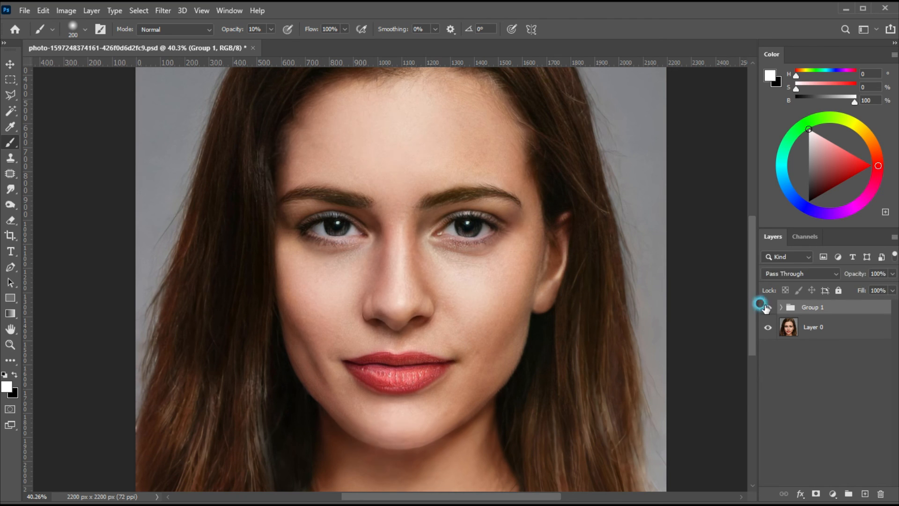
left_click(766, 307)
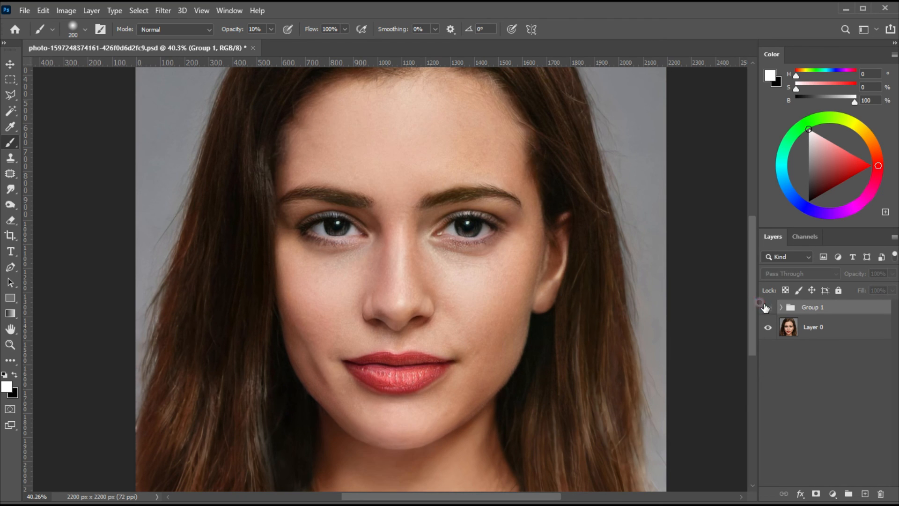
left_click(767, 307)
left_click(766, 307)
left_click(766, 307)
left_click(766, 307)
left_click(767, 307)
left_click(767, 307)
left_click(767, 307)
left_click(766, 306)
left_click(767, 307)
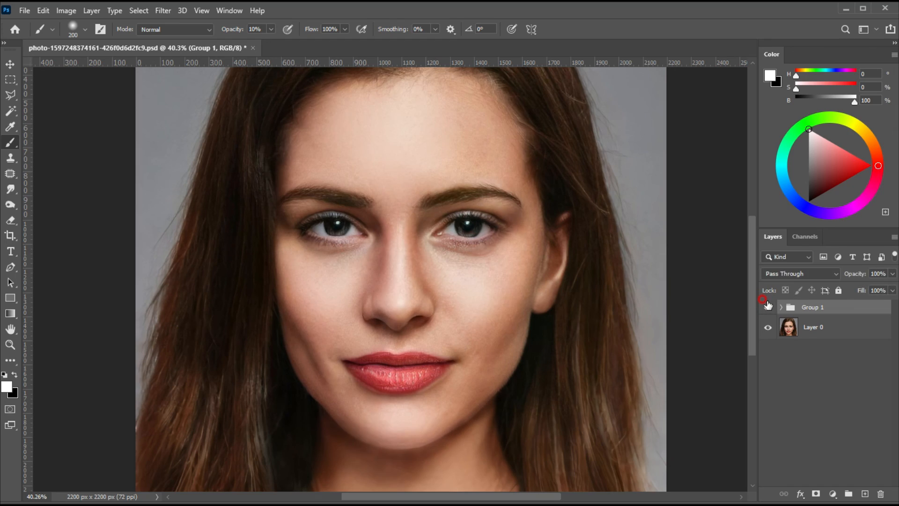
left_click(767, 306)
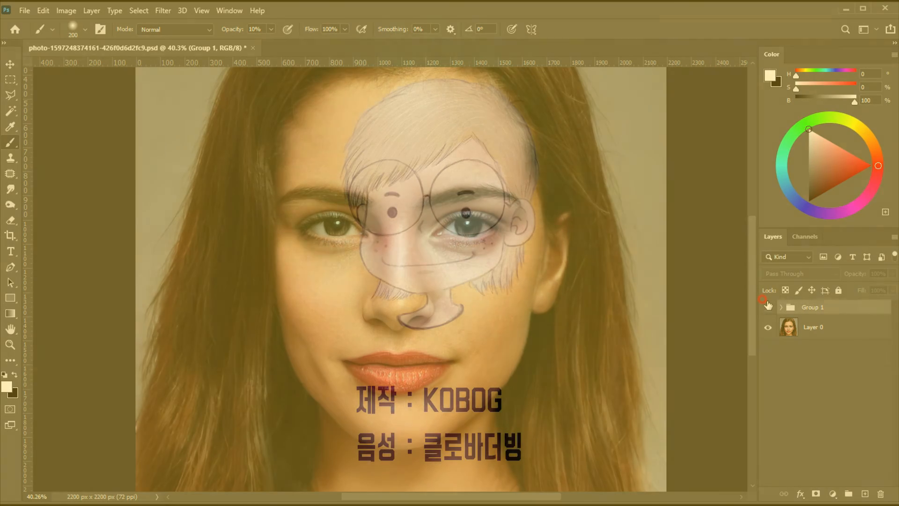